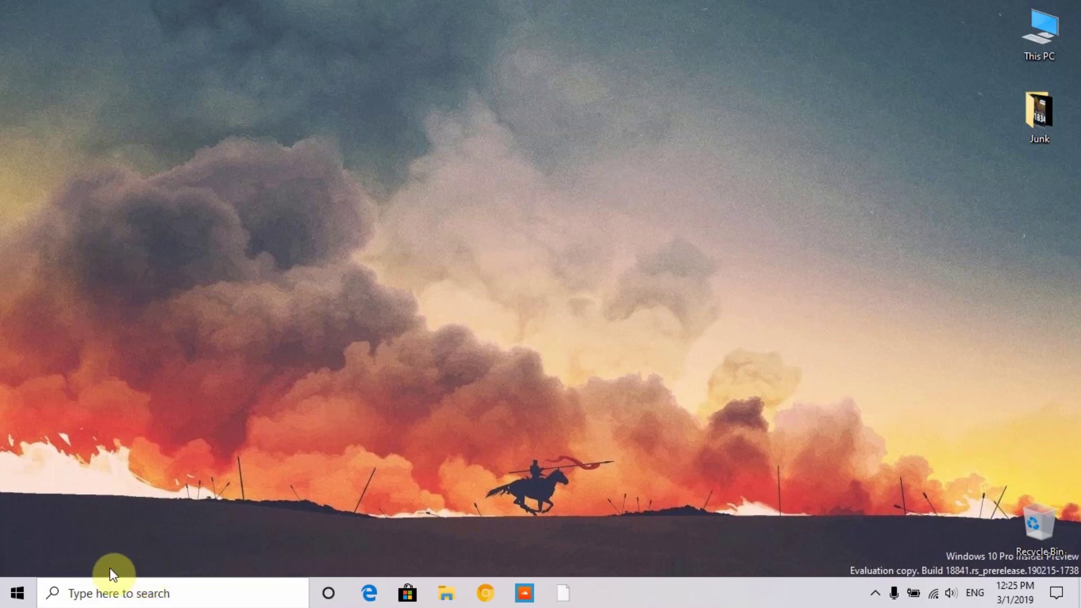
Step: Search 'windows' to reach 'Turn Windows features on or off' and scroll to the bottom of its feature list
left_click(78, 588)
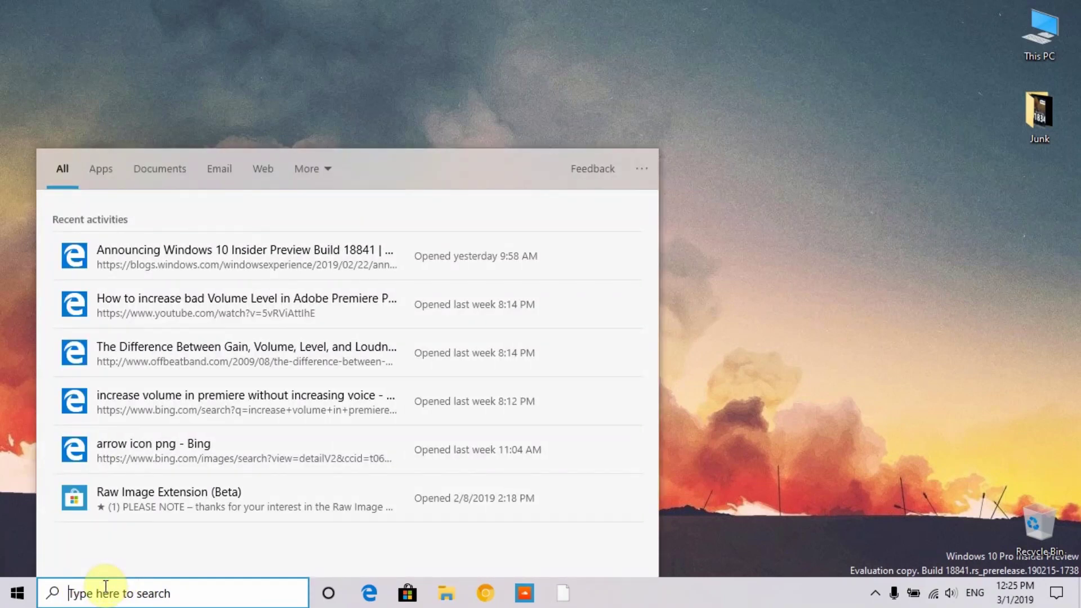
type("windows")
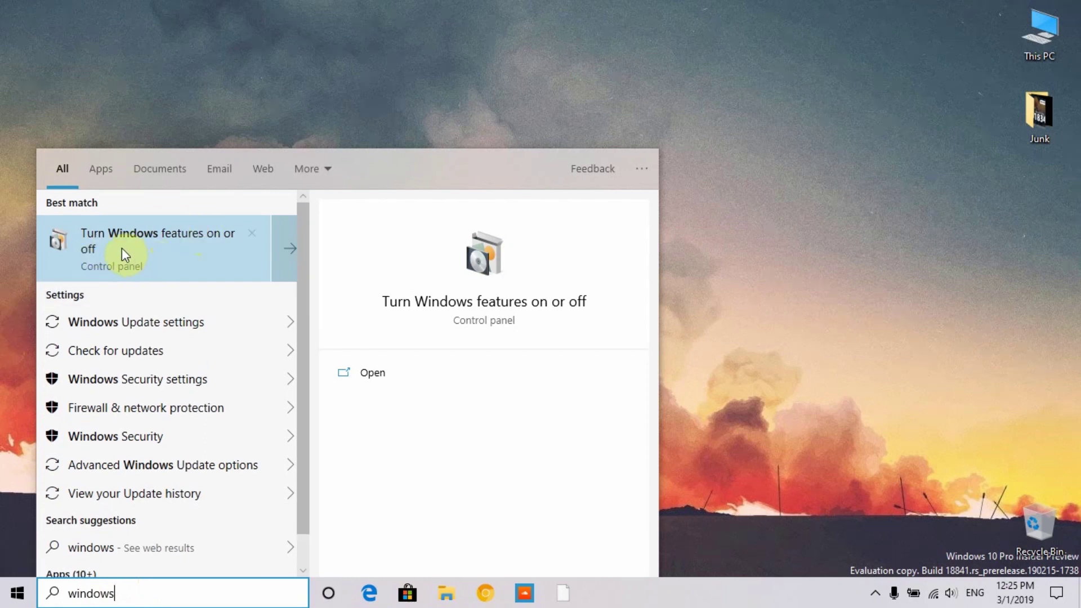
left_click(207, 243)
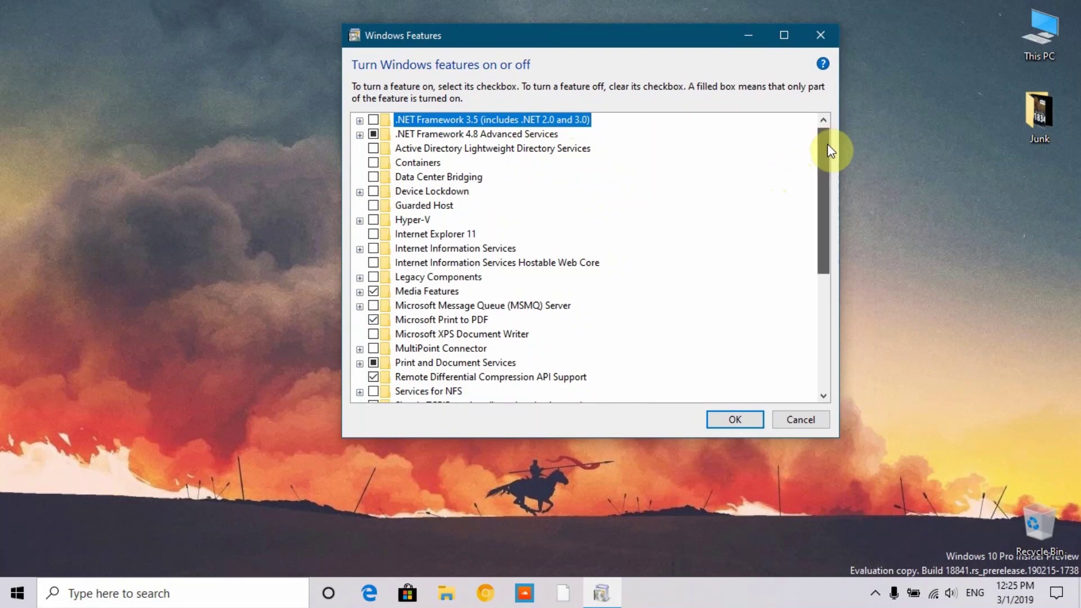
left_click_drag(828, 151, 828, 297)
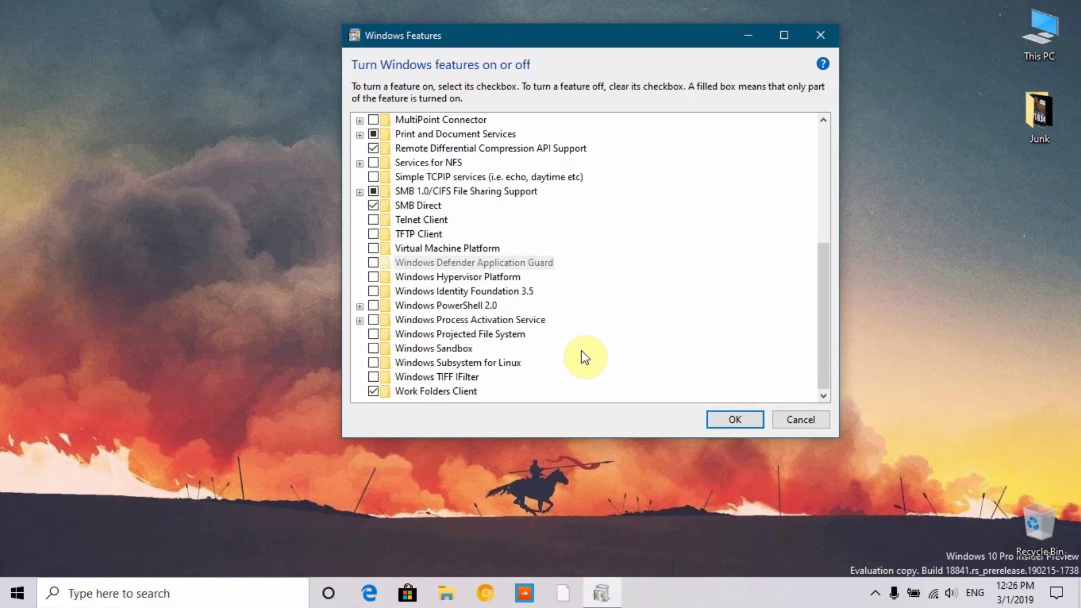
mouse_move(454, 265)
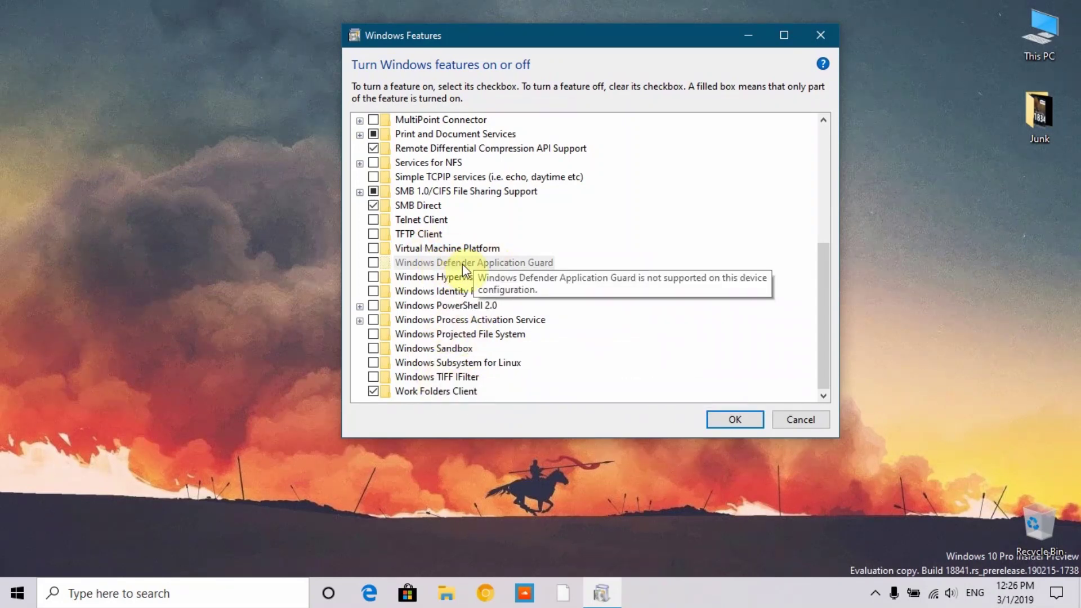
scroll(476, 279, "up", 4)
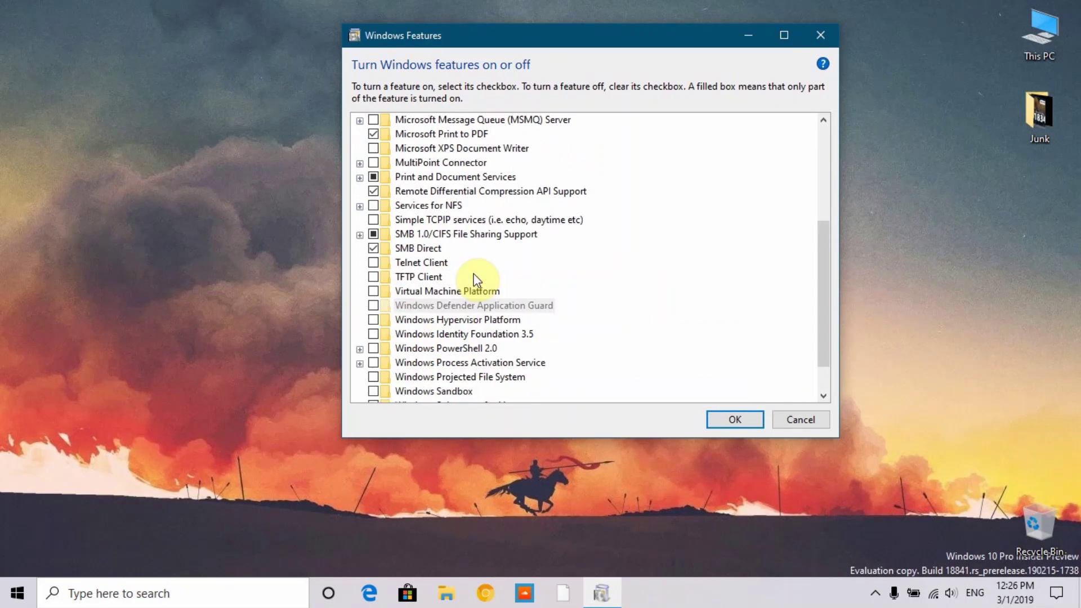
scroll(482, 277, "down", 4)
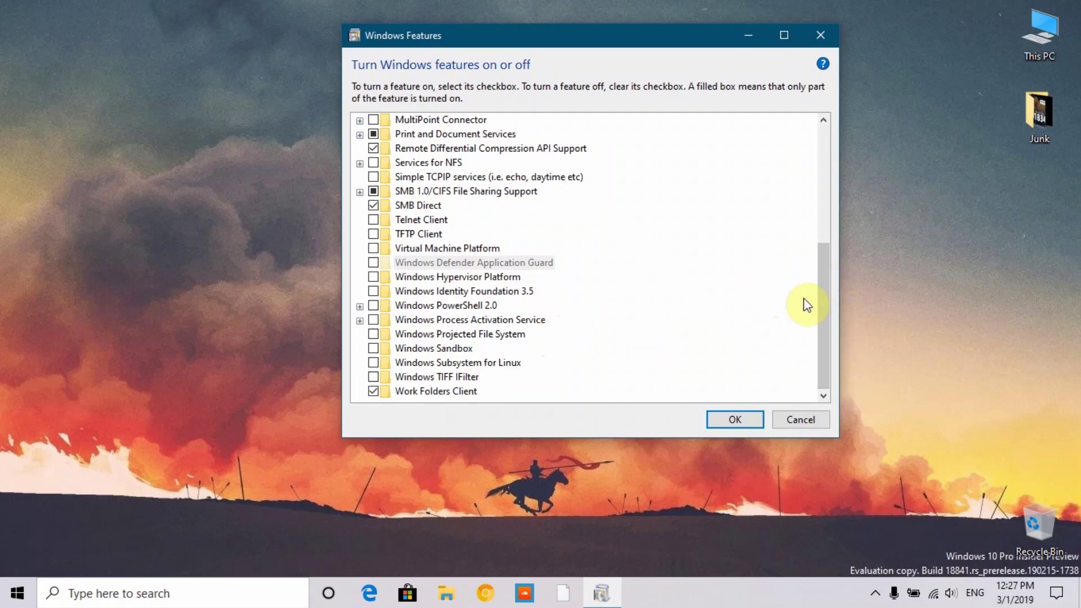
Step: Tick the Windows Sandbox feature and apply the change with OK
mouse_move(419, 349)
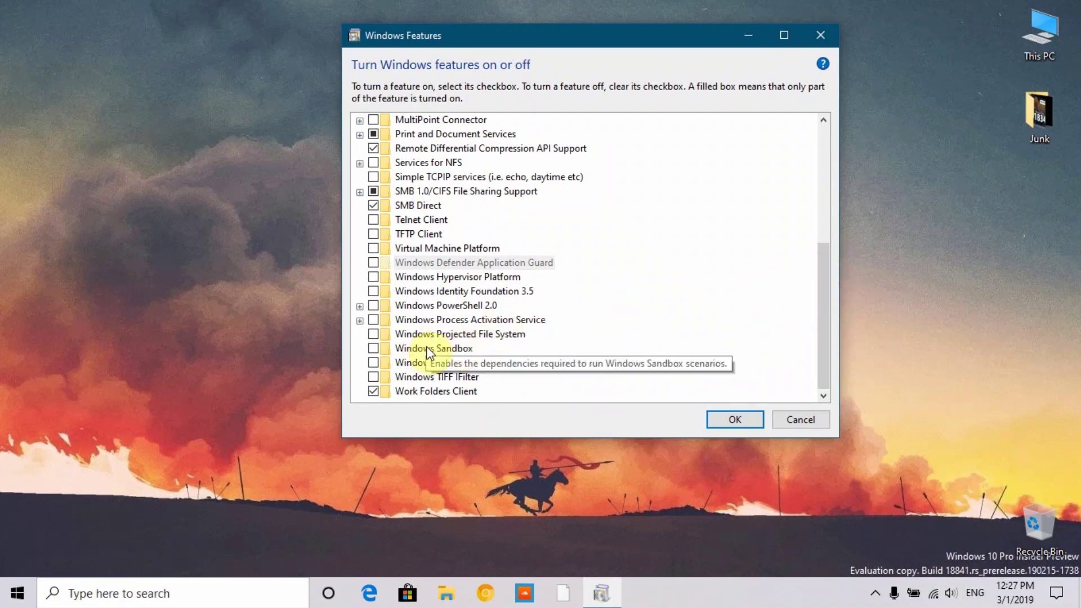
left_click(373, 348)
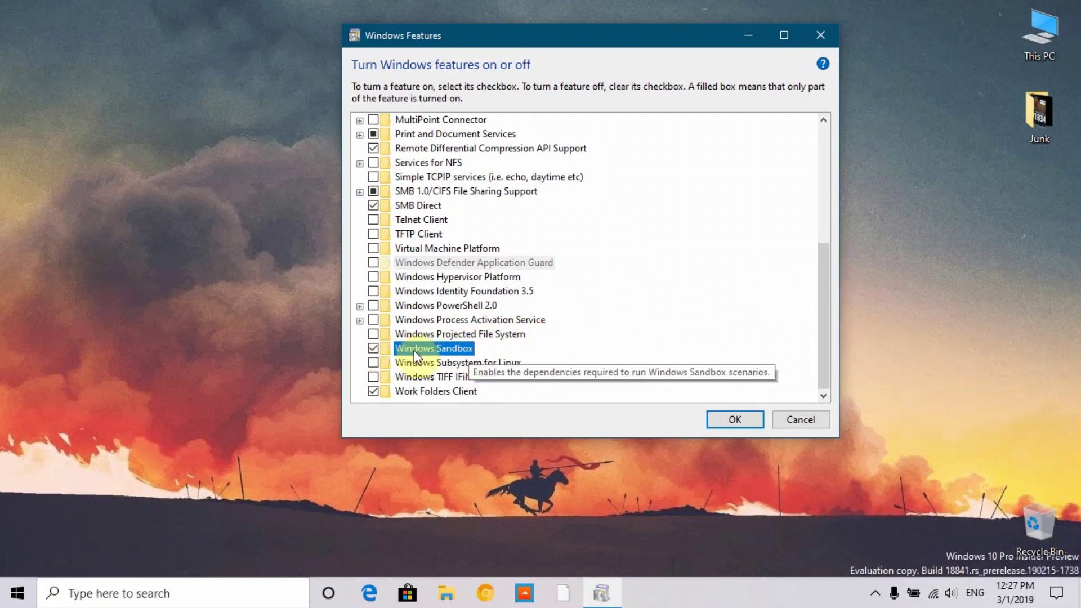
left_click(733, 419)
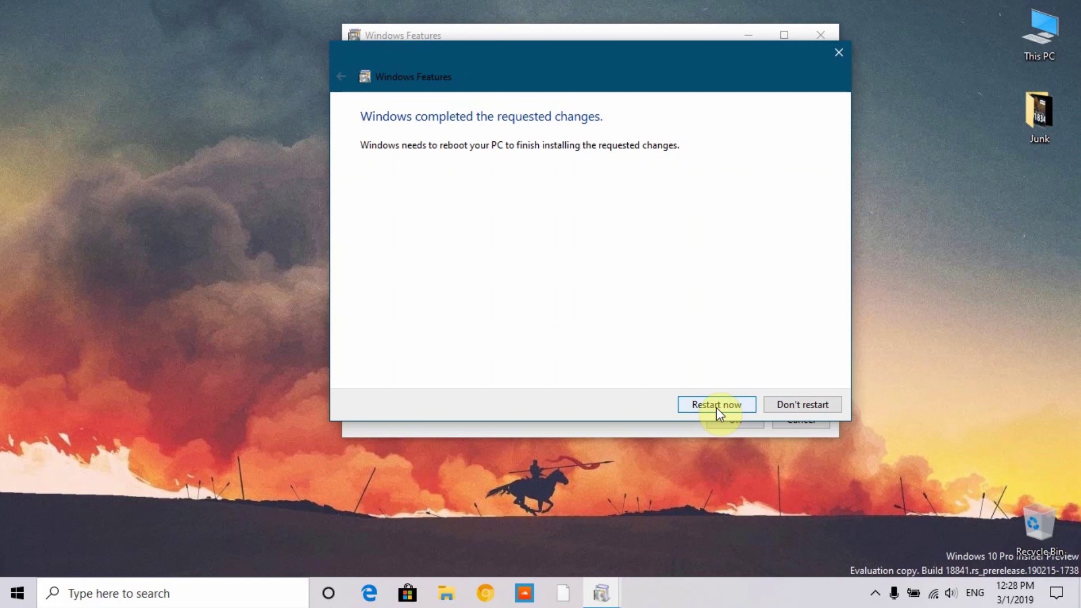
Step: Restart the PC now, then launch Windows Sandbox from a 'windows sand' search
left_click(716, 405)
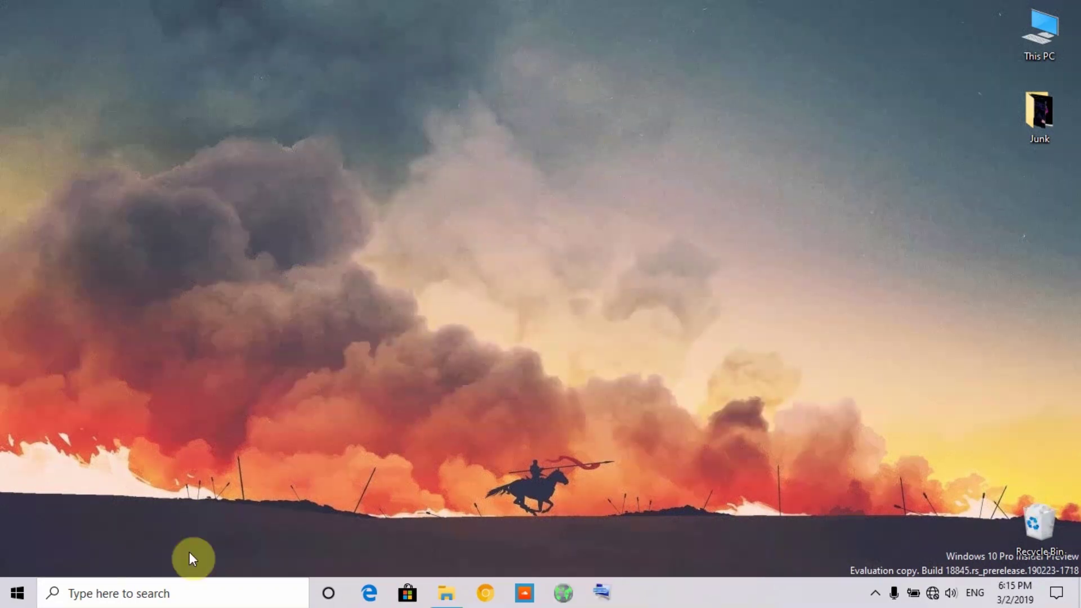
left_click(168, 595)
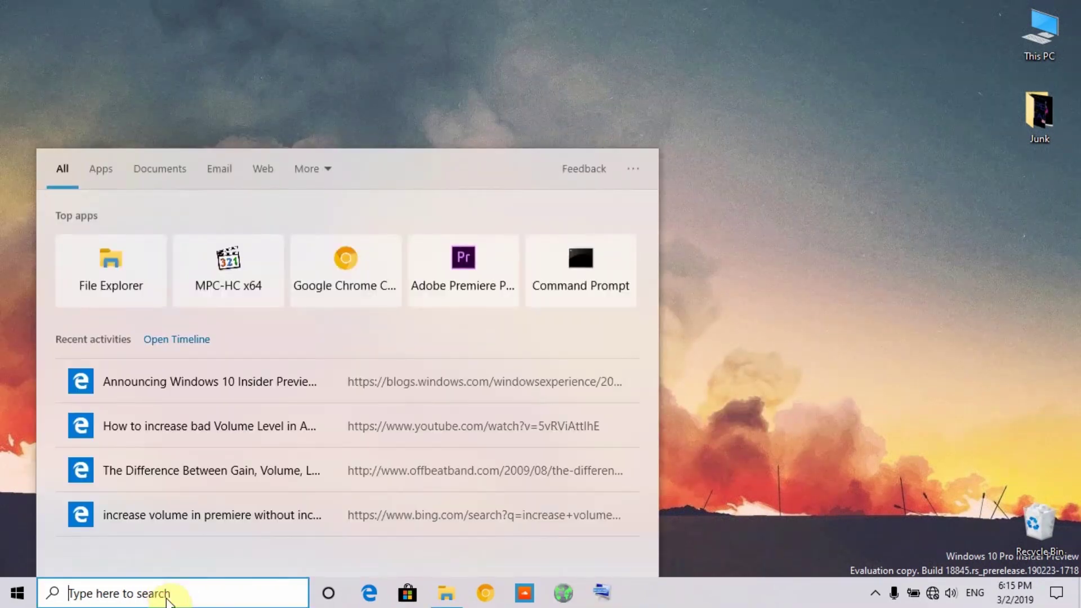
type("windows ")
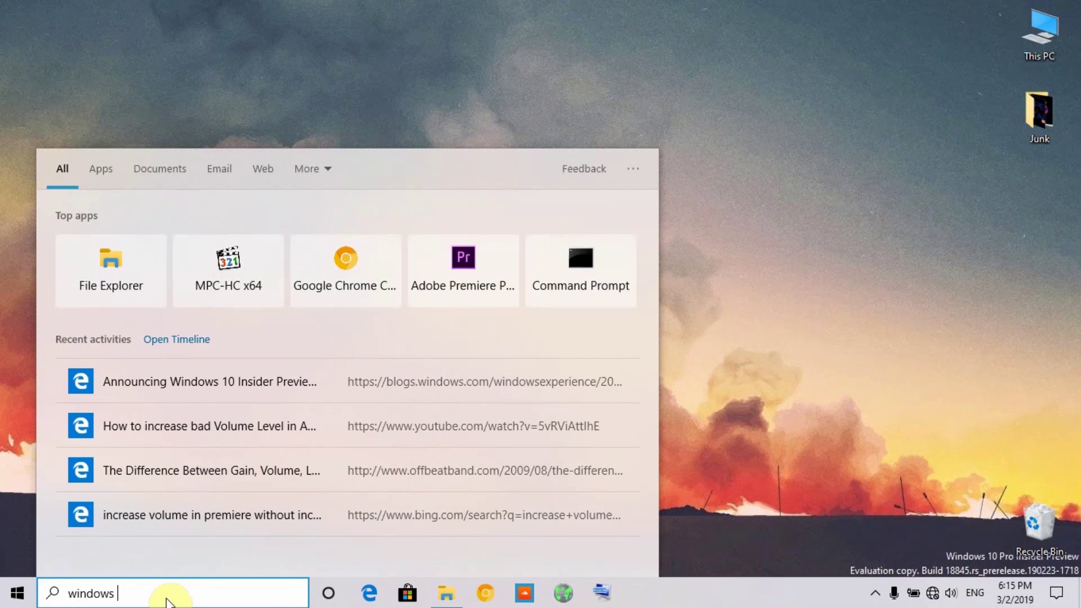
type("sand")
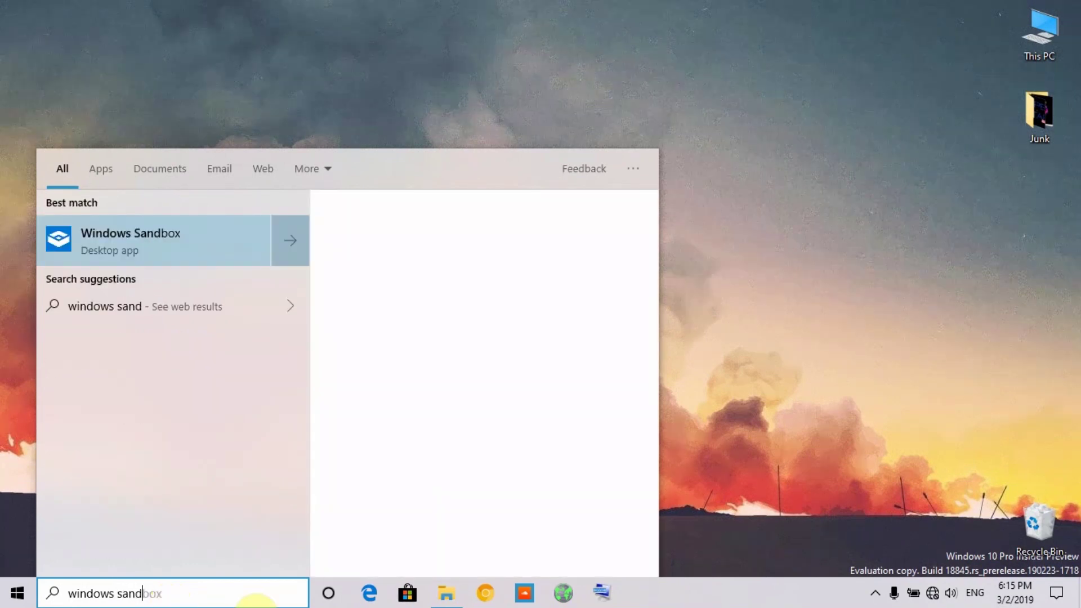
left_click(156, 251)
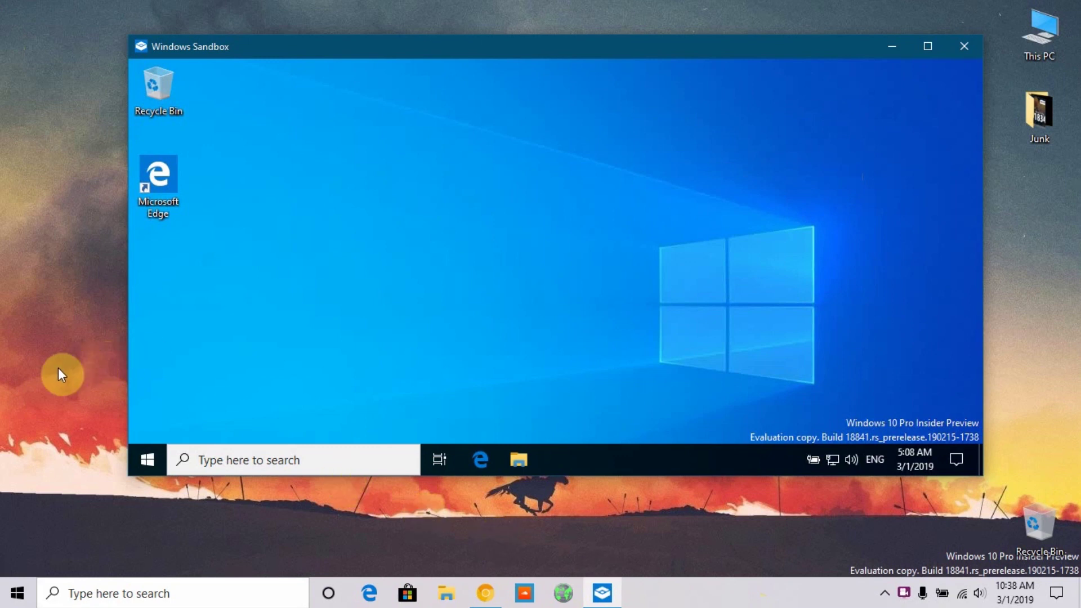
left_click(934, 46)
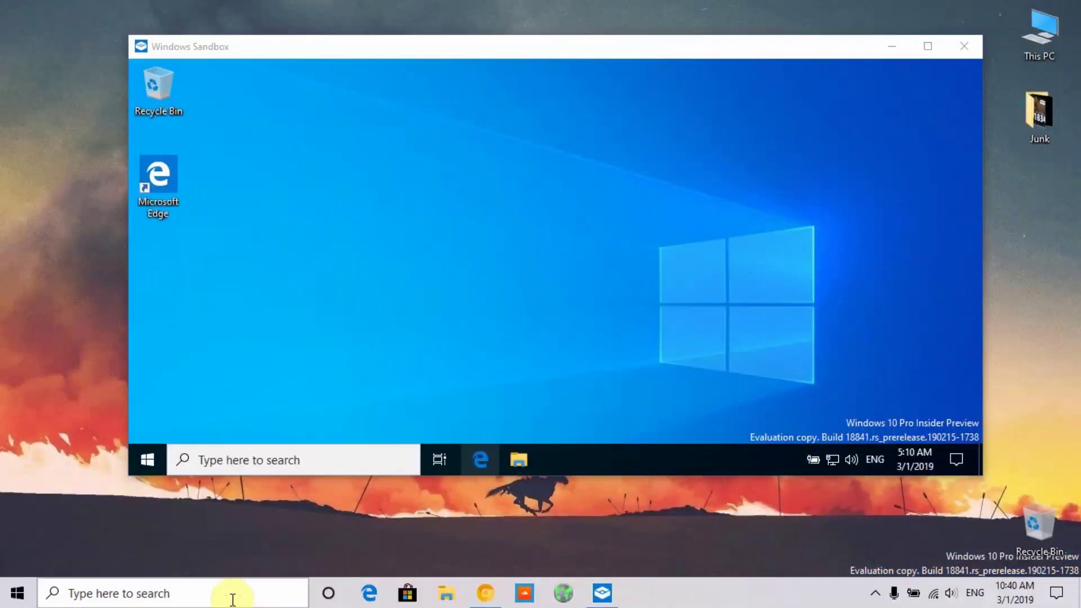
left_click(232, 599)
type("eagleget")
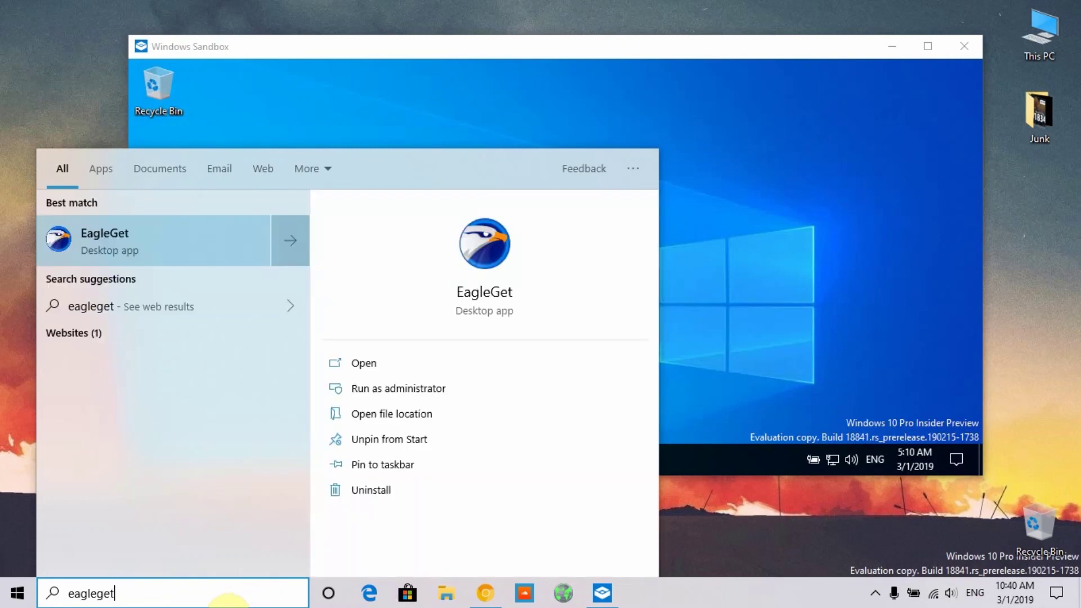
left_click(808, 539)
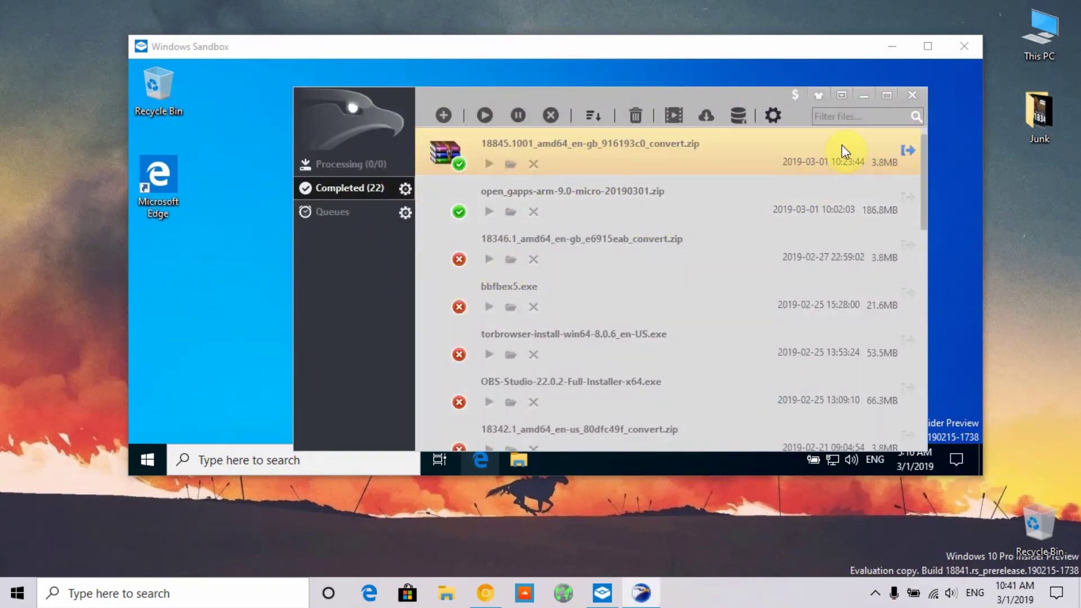
left_click(912, 95)
key("super")
type("eagleget")
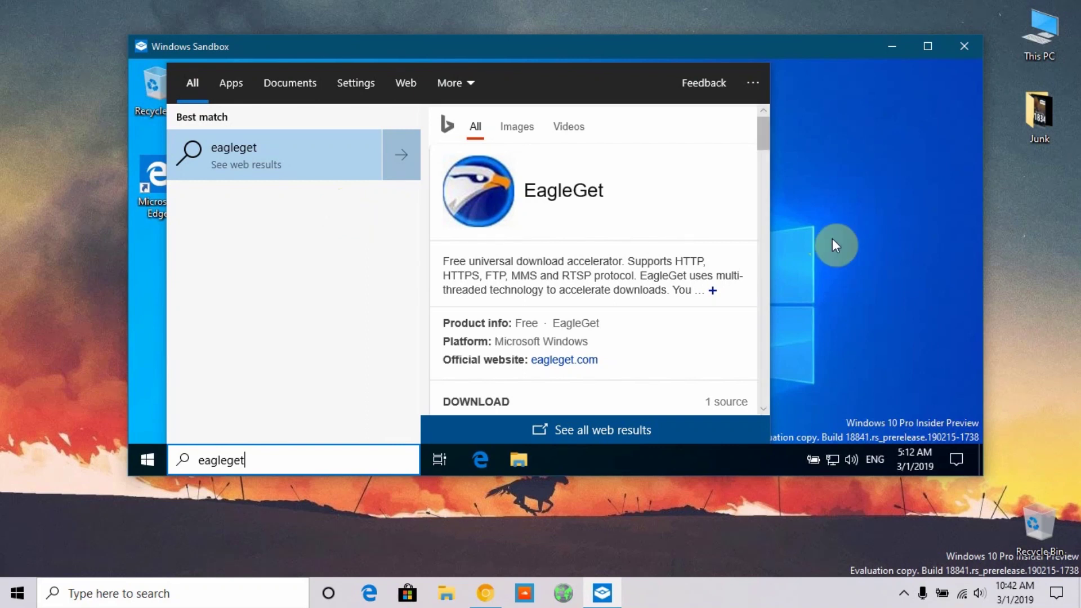
left_click(861, 230)
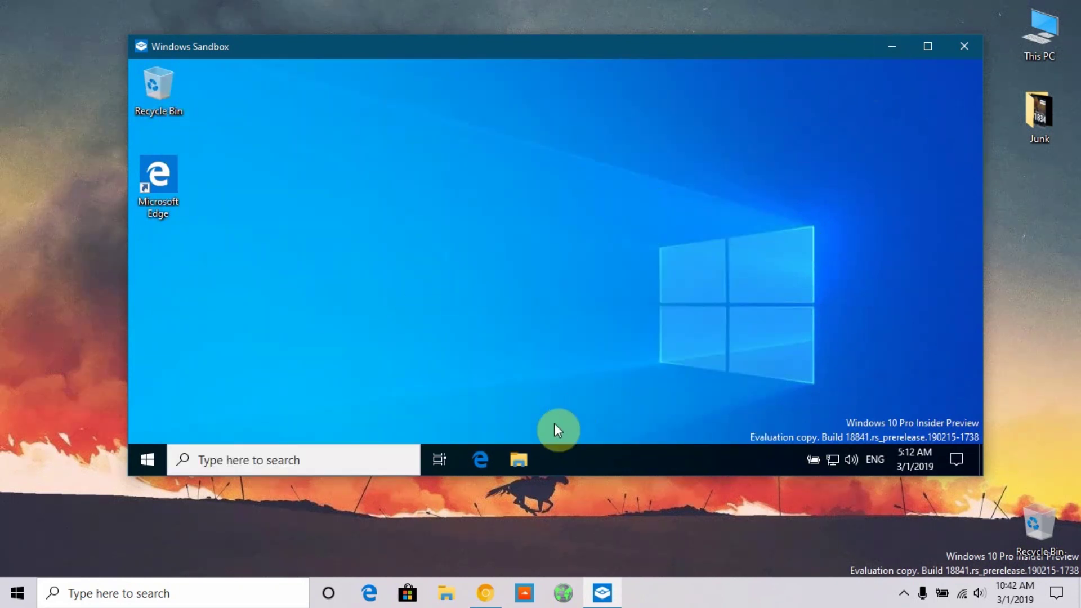
Step: Find the Notepad++ download page and run the downloaded npp.7.6.3 installer
left_click(520, 460)
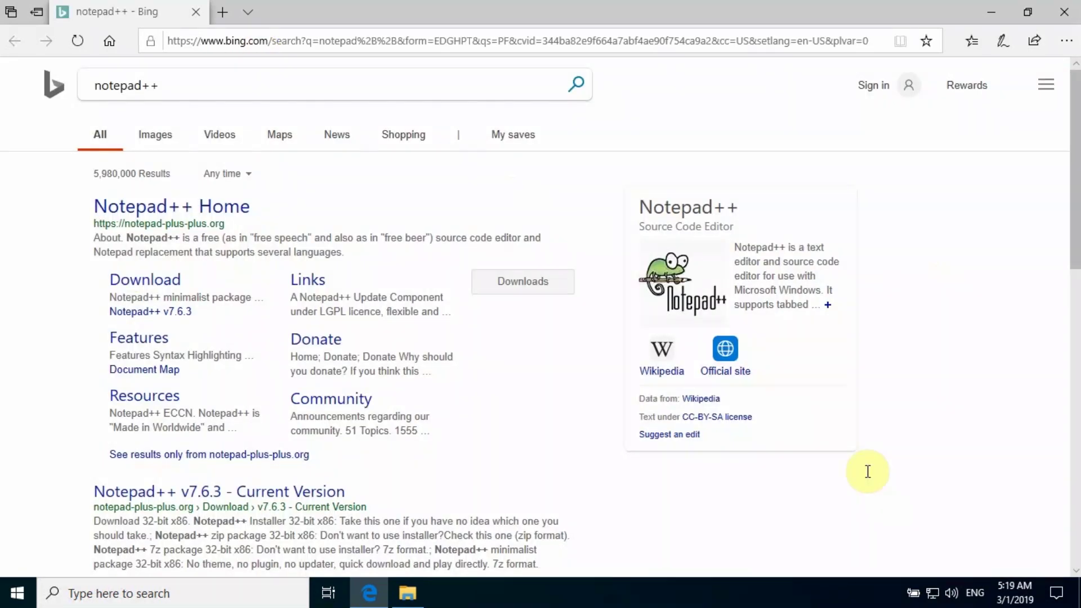
left_click(127, 284)
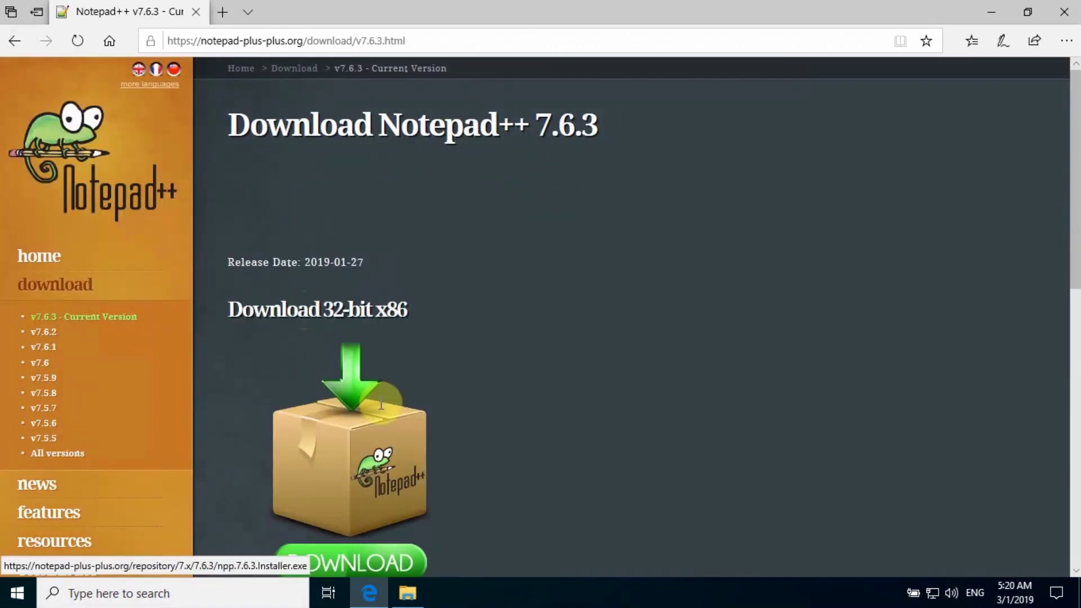
scroll(478, 398, "down", 7)
scroll(406, 349, "up", 1)
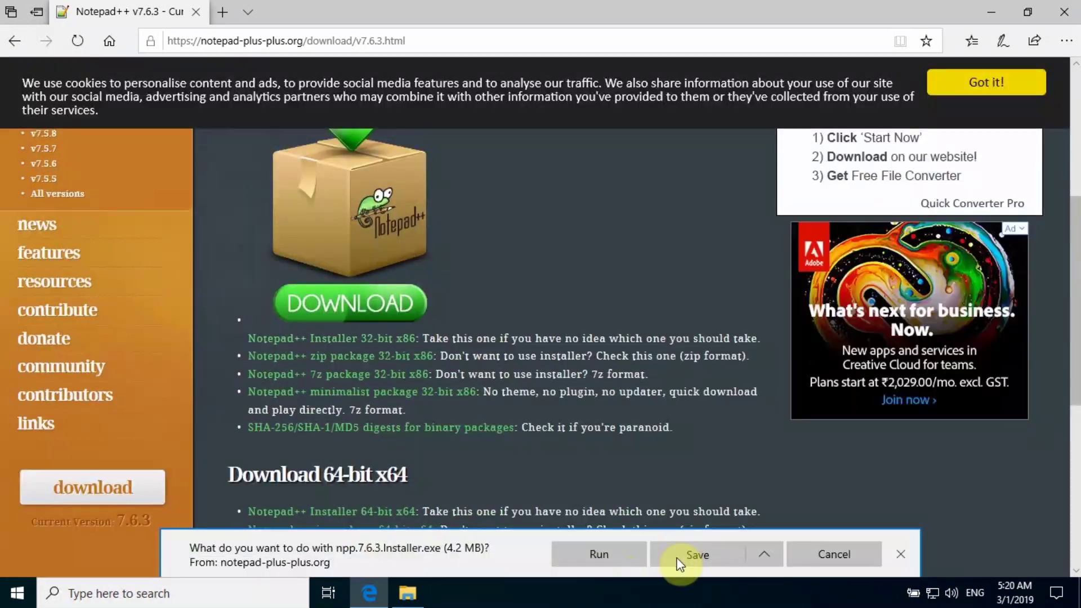
left_click(630, 555)
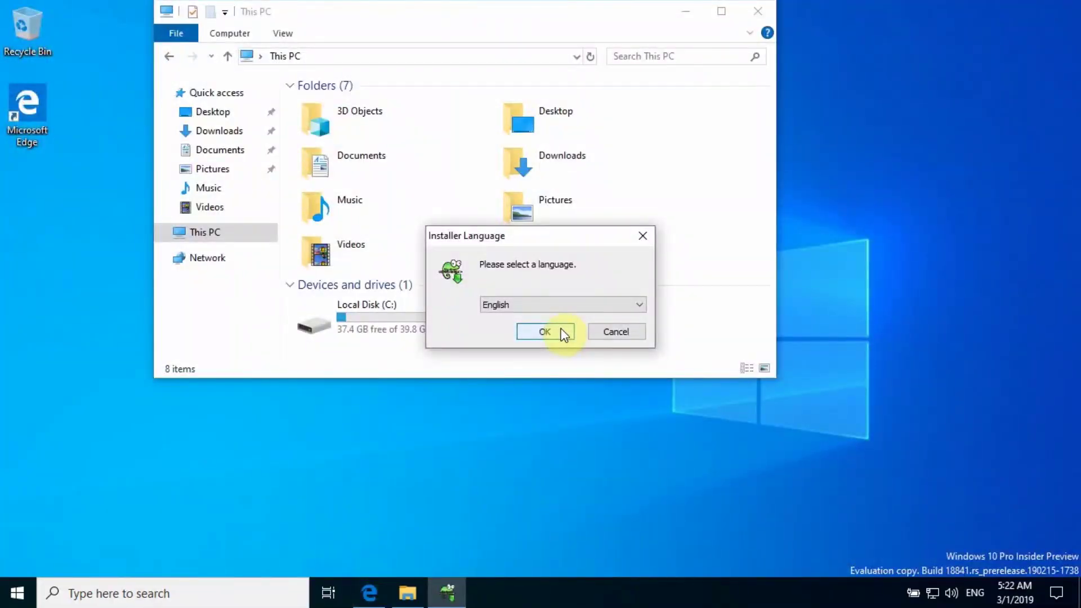
Step: Install Notepad++ 7.6.3 in English with default location and components, launch it, and confirm it appears in the Start menu
left_click(563, 333)
left_click(630, 422)
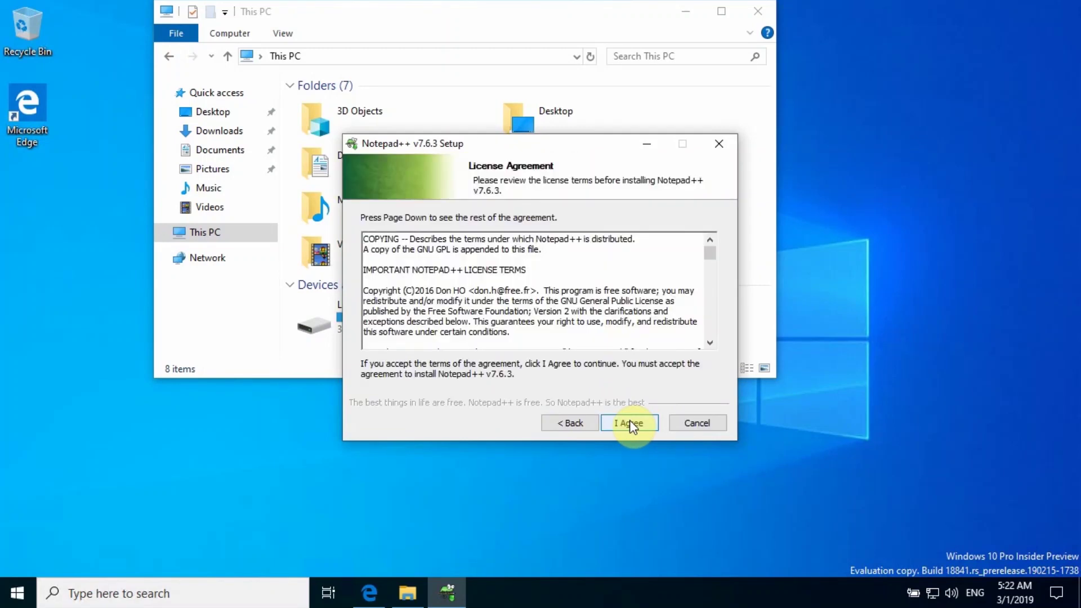
left_click(630, 421)
left_click(638, 420)
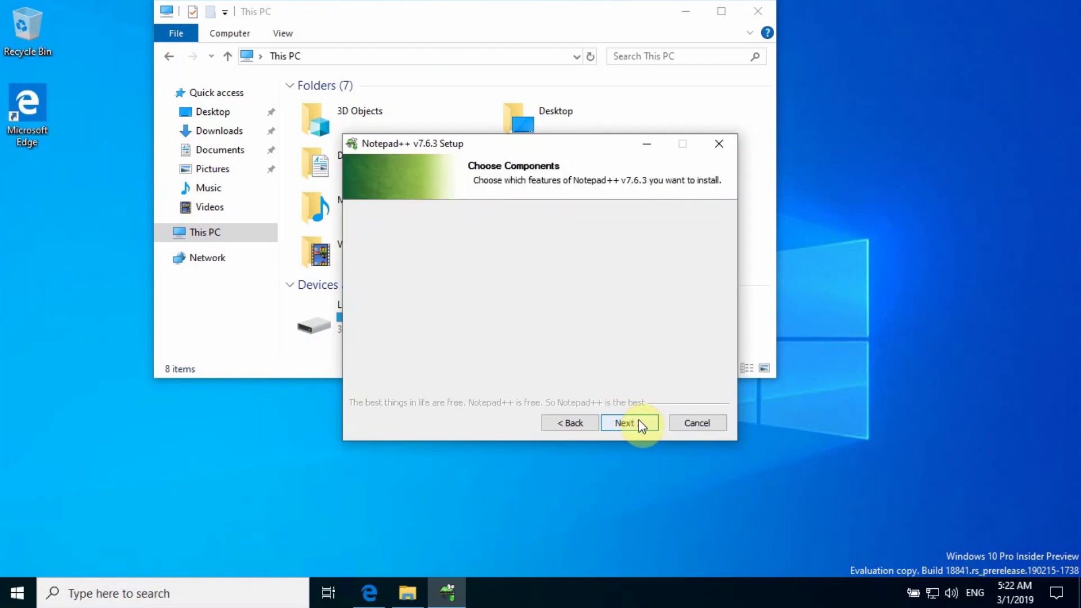
left_click(638, 419)
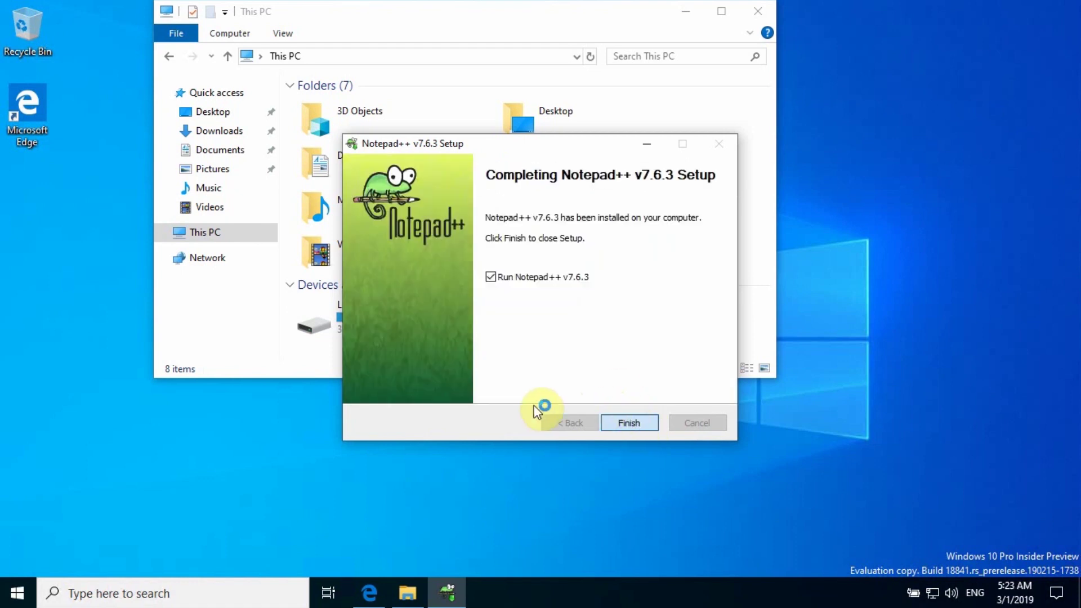
key("Return")
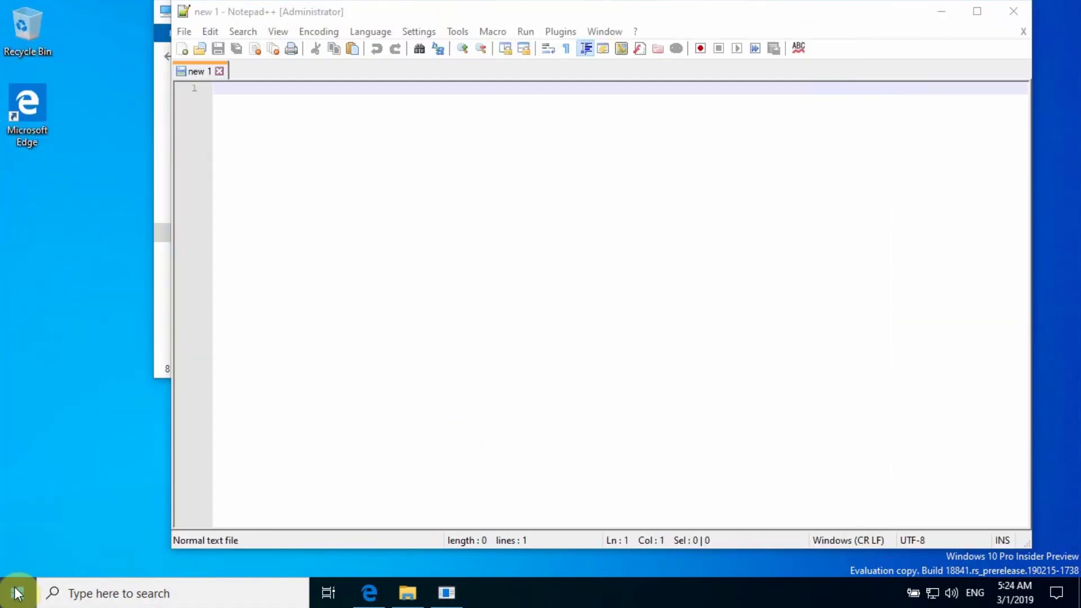
left_click(16, 593)
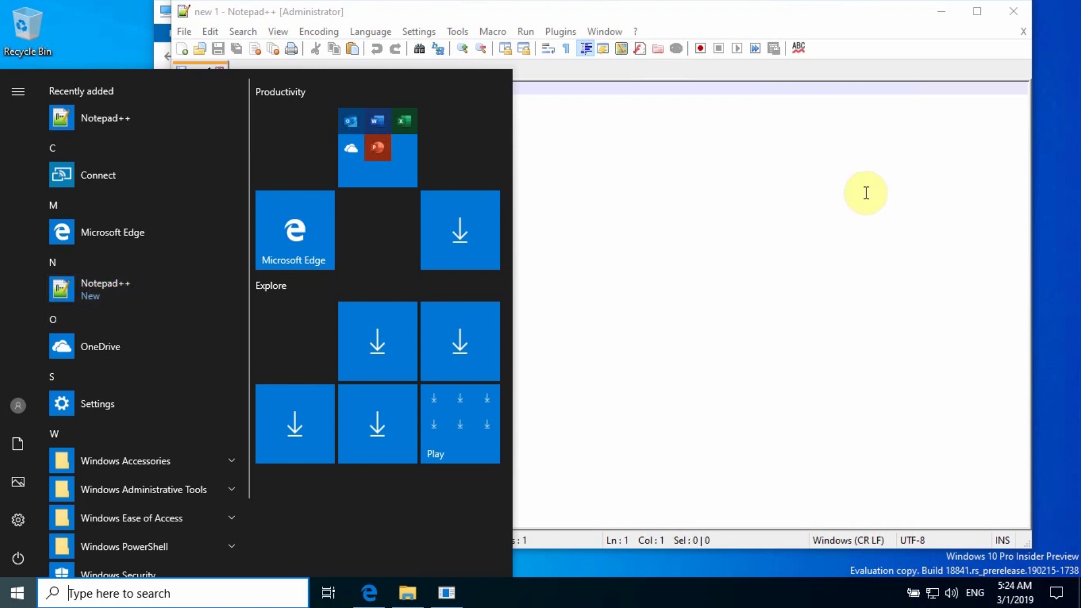
left_click(878, 53)
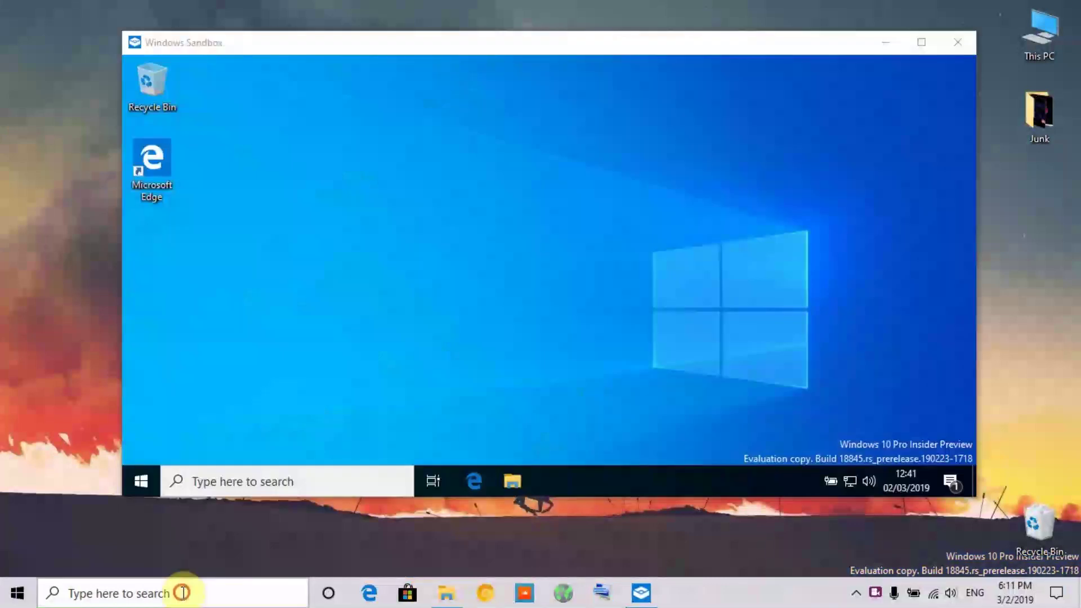
left_click(181, 592)
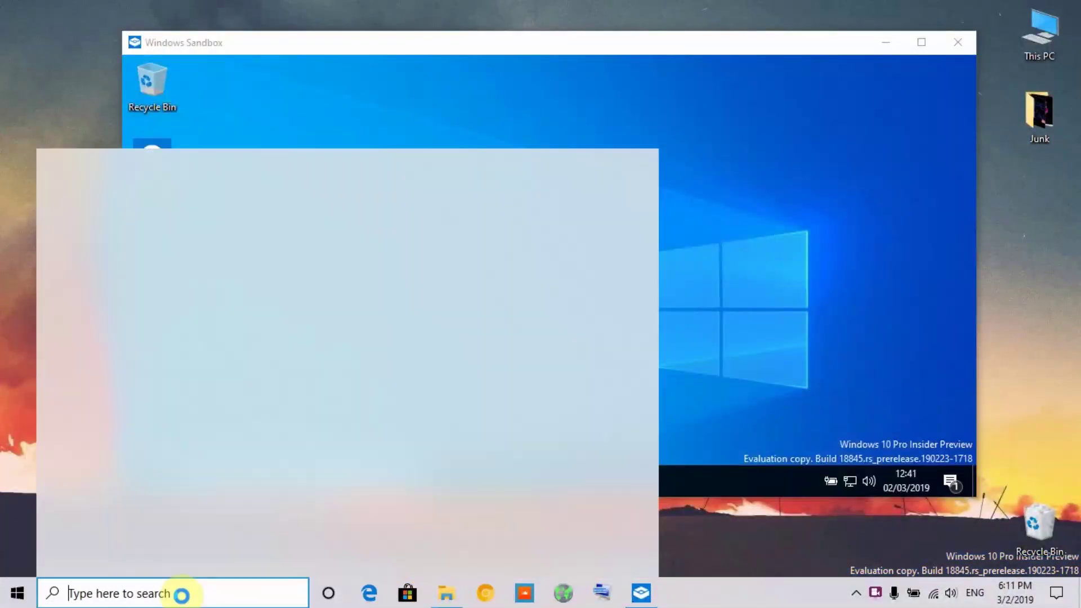
type("note")
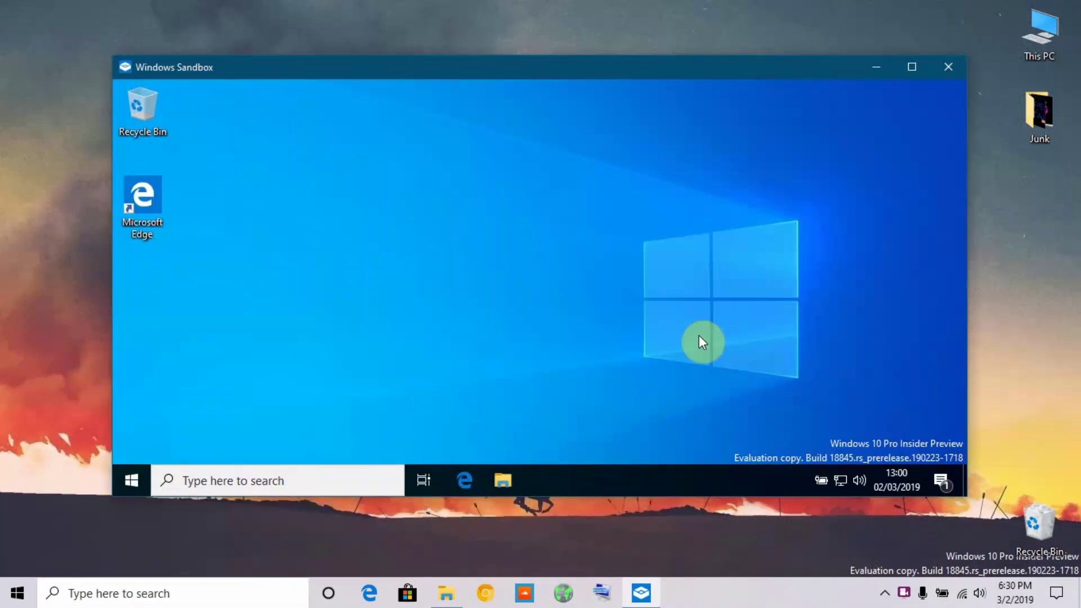
Step: Close the Windows Sandbox window and confirm discarding all its contents
left_click(950, 67)
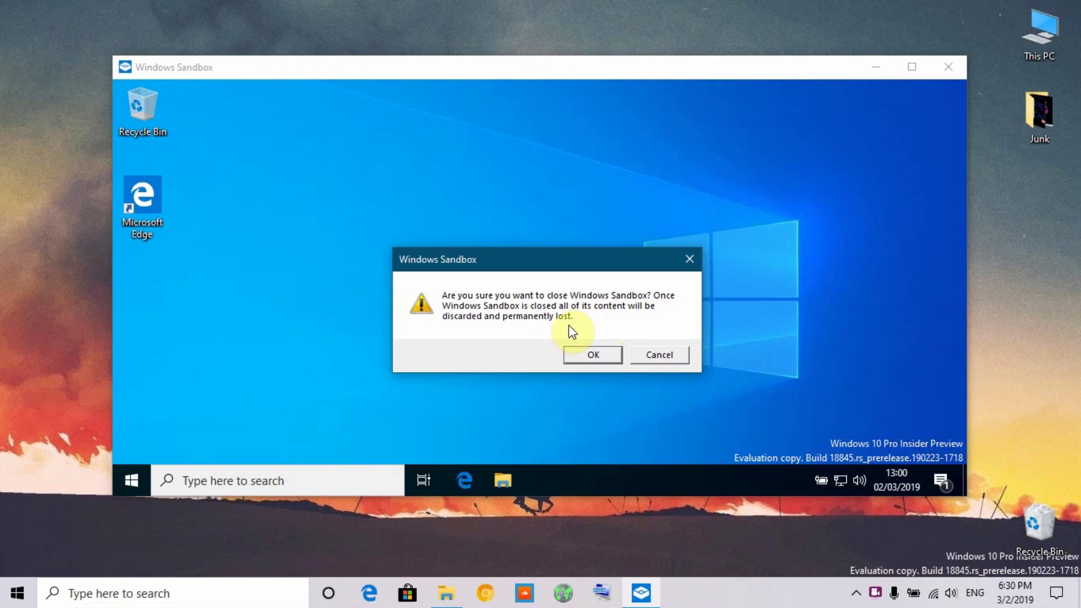
left_click(597, 354)
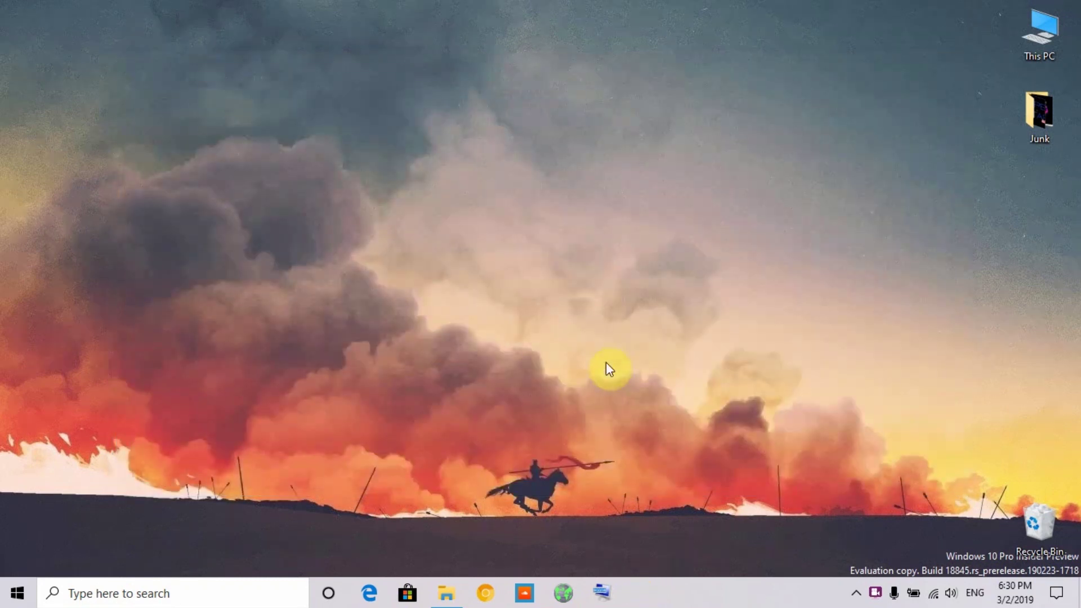